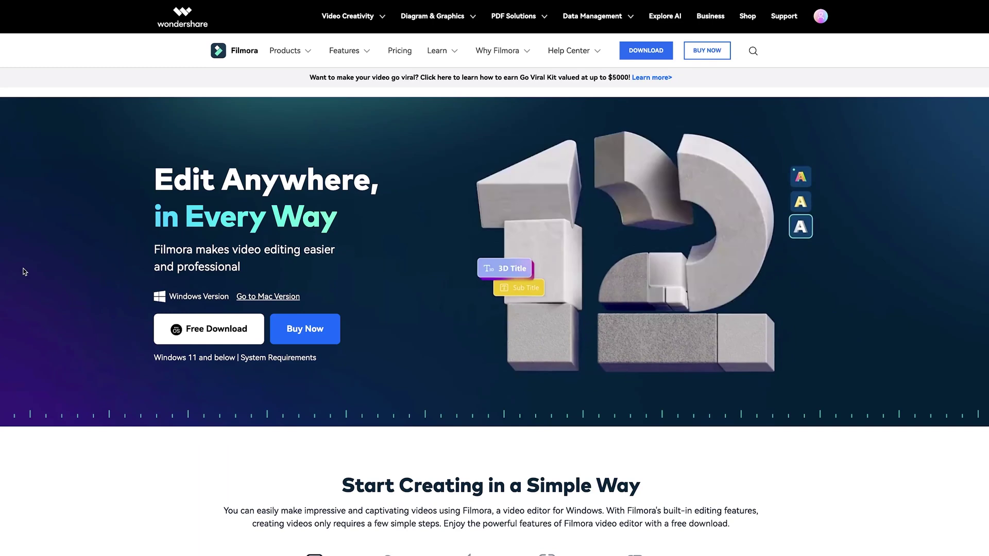
Download the Filmora Mac installer, open the .dmg and agree to its licence
{"action": "left_click", "coordinate": [268, 297]}
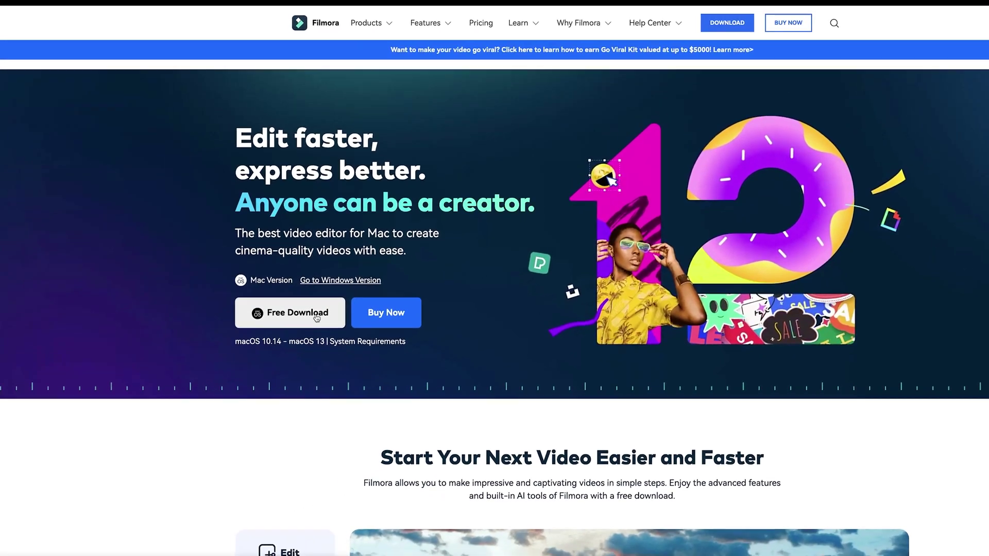
{"action": "left_click", "coordinate": [230, 342]}
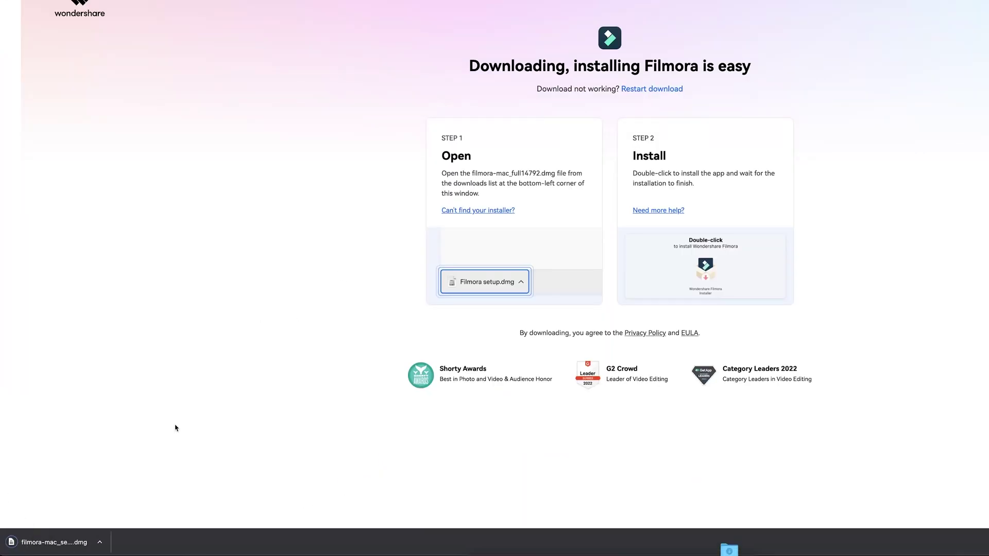
{"action": "left_click", "coordinate": [59, 546]}
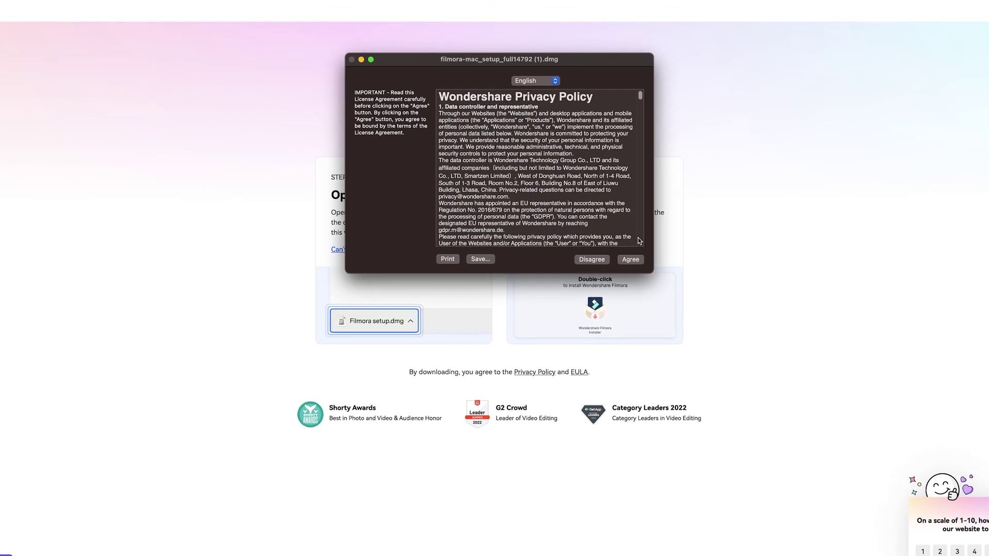
{"action": "left_click", "coordinate": [630, 259]}
Launch the installer, then browse the New title templates and open the Lower Thirds category
{"action": "double_click", "coordinate": [264, 209]}
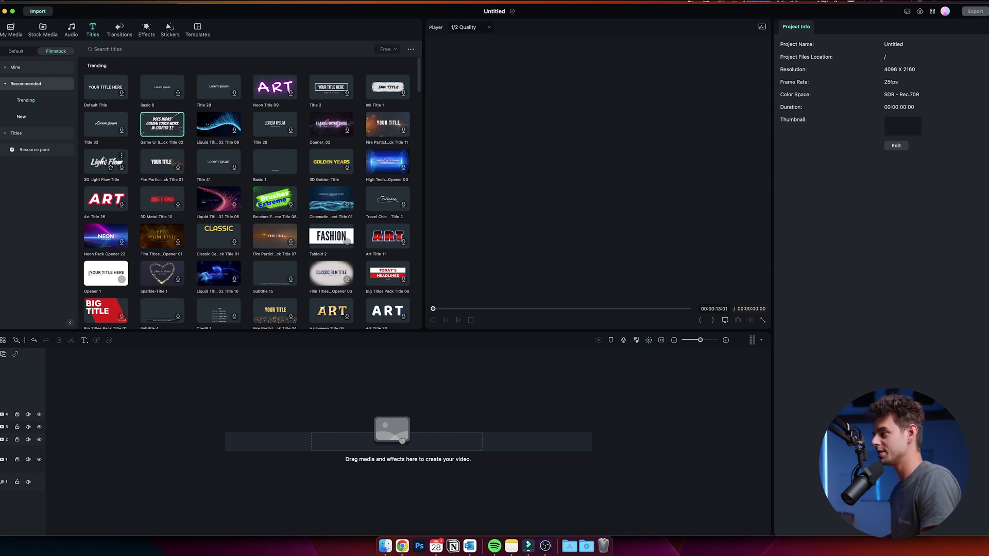
{"action": "left_click", "coordinate": [21, 116]}
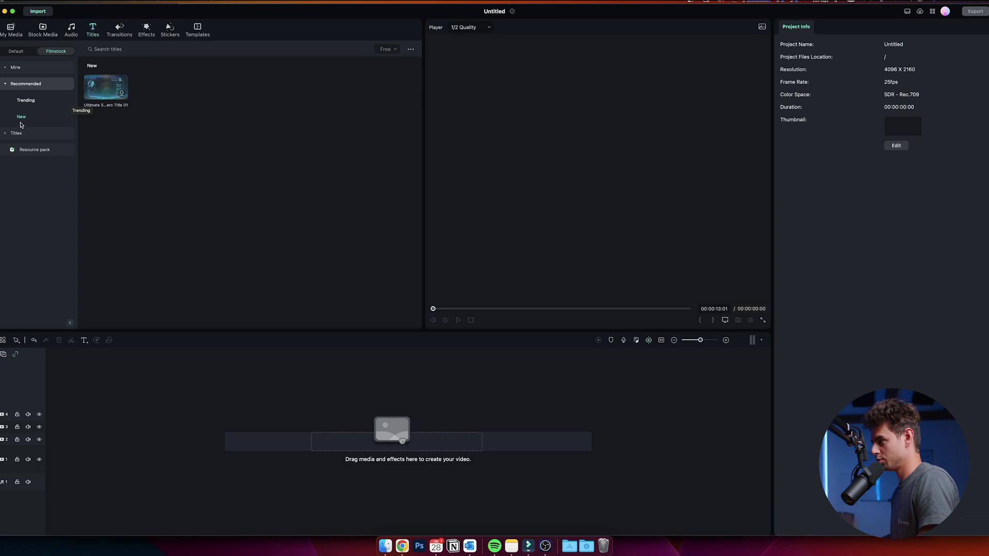
{"action": "left_click", "coordinate": [6, 134]}
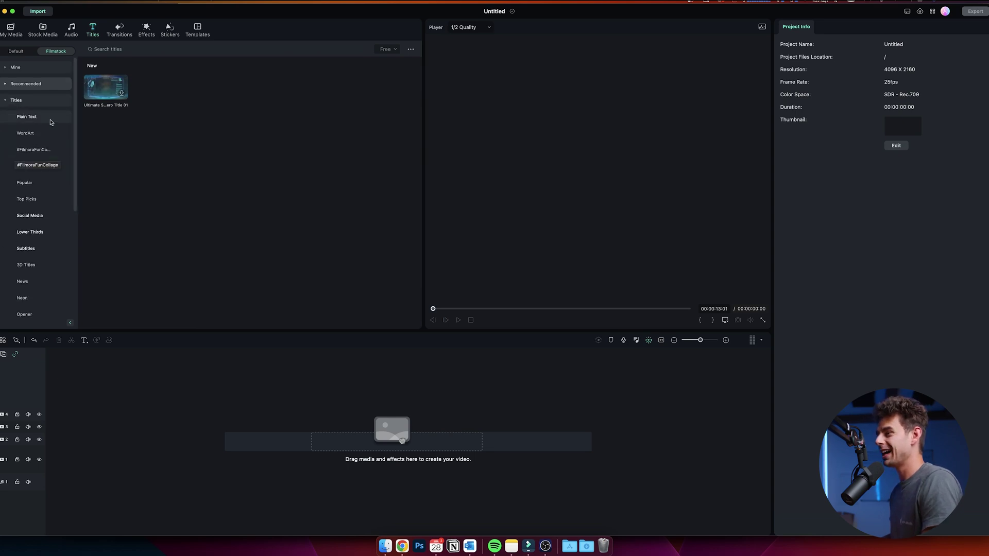
{"action": "scroll", "coordinate": [34, 160], "scroll_direction": "down", "scroll_amount": 1}
{"action": "scroll", "coordinate": [34, 160], "scroll_direction": "down", "scroll_amount": 2}
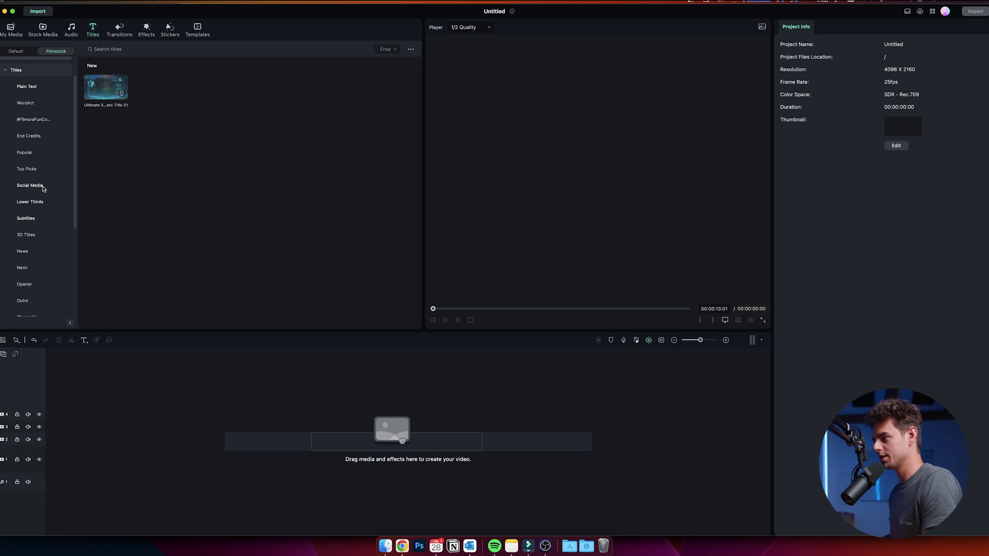
{"action": "left_click", "coordinate": [38, 201]}
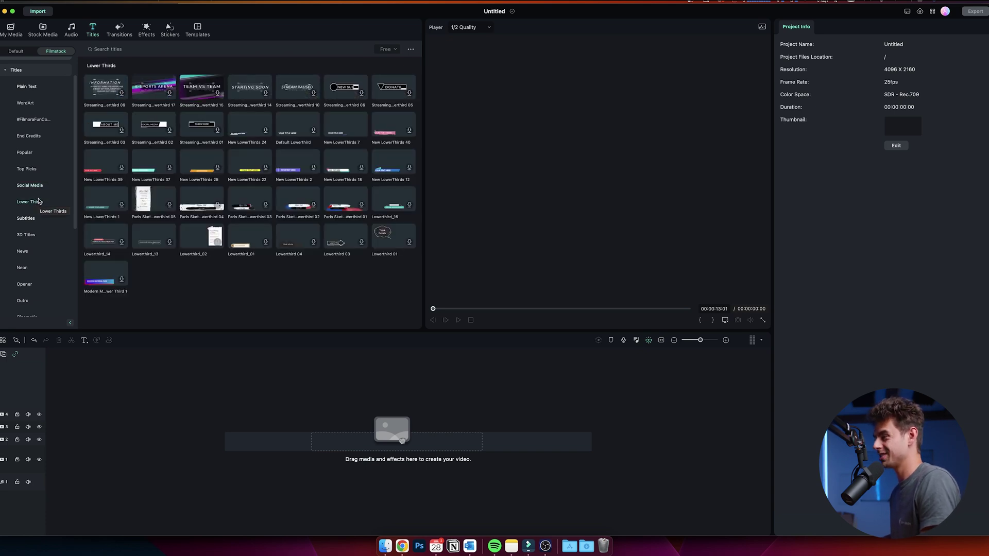
Return to the Recommended Trending title templates and scroll through the thumbnails
{"action": "left_click", "coordinate": [36, 83]}
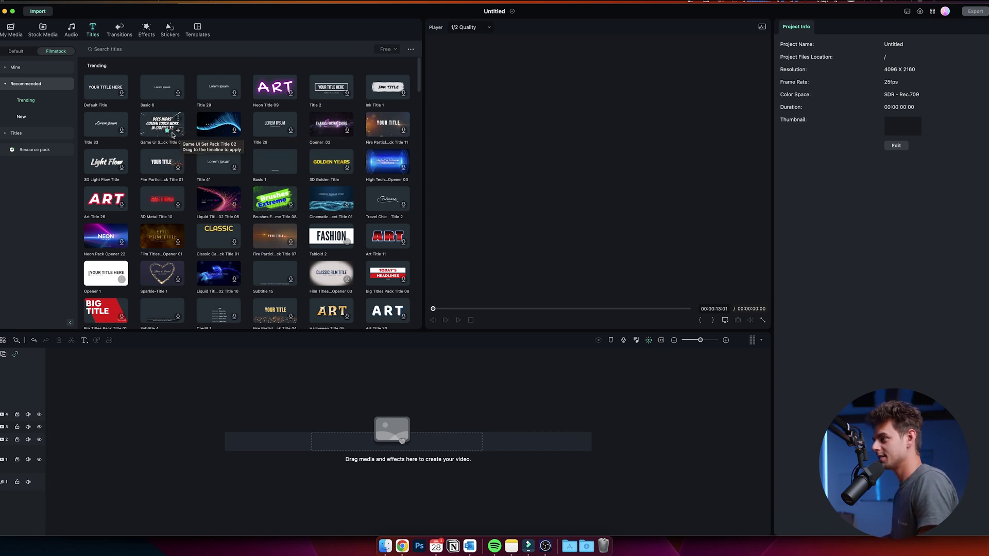
{"action": "scroll", "coordinate": [319, 180], "scroll_direction": "down", "scroll_amount": 1}
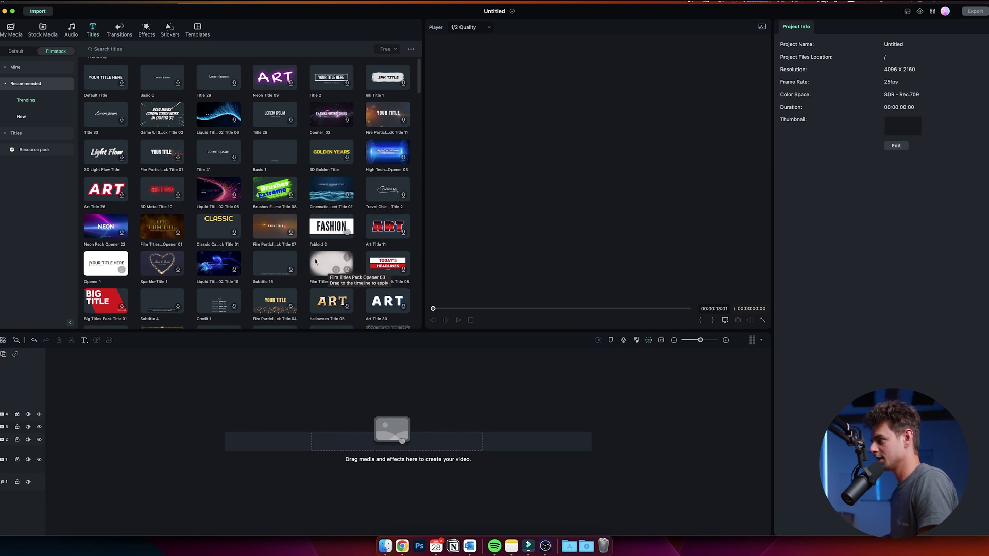
{"action": "scroll", "coordinate": [283, 225], "scroll_direction": "down", "scroll_amount": 5}
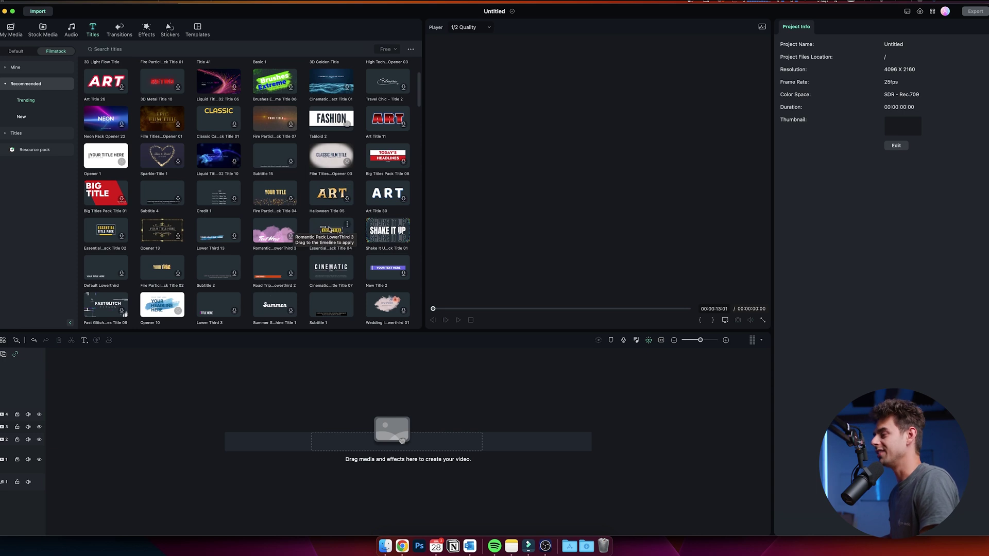
{"action": "scroll", "coordinate": [332, 226], "scroll_direction": "up", "scroll_amount": 5}
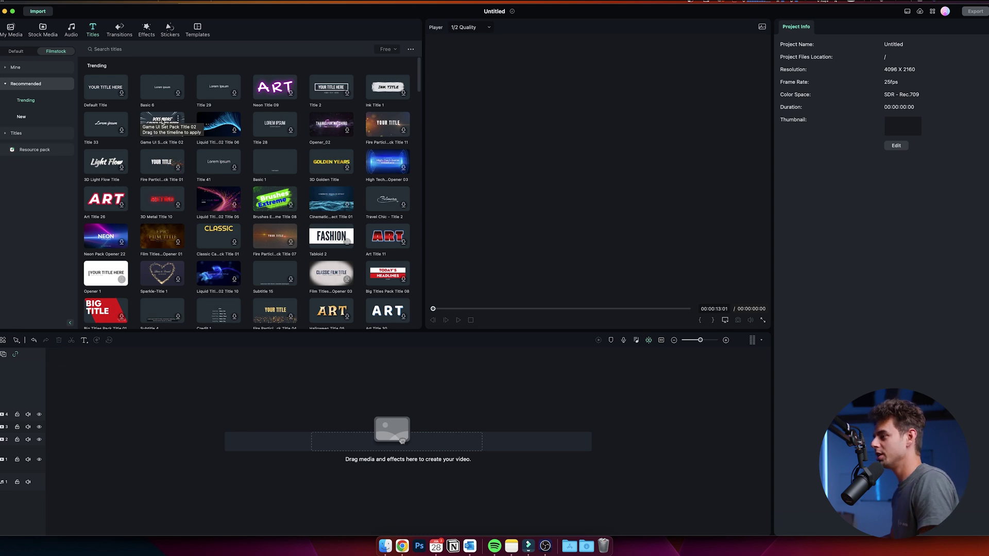
Add Game UI Set Pack Title 02 to the timeline and play its animation from about 10 seconds
{"action": "left_click_drag", "start_coordinate": [162, 134], "coordinate": [270, 443]}
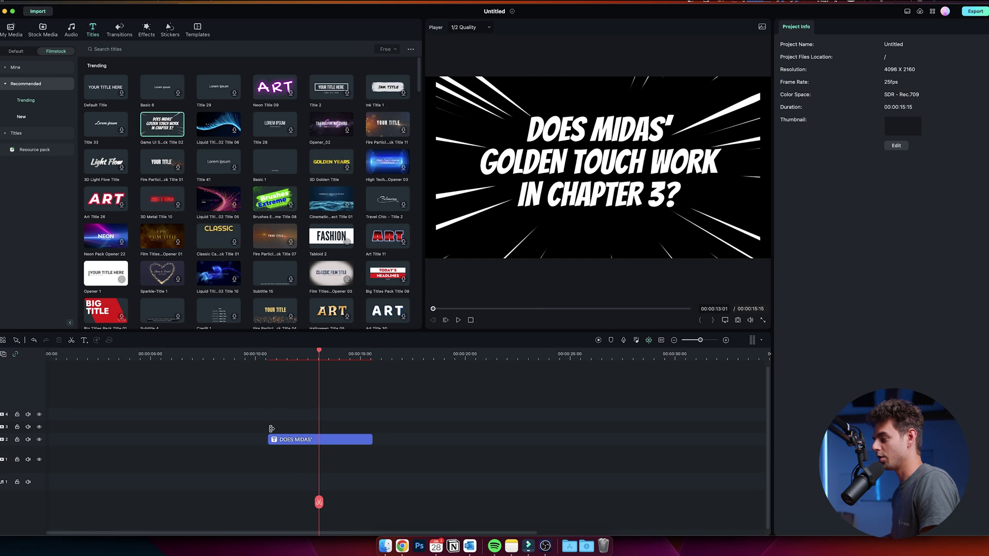
{"action": "left_click_drag", "start_coordinate": [275, 356], "coordinate": [268, 356]}
{"action": "key", "text": "space"}
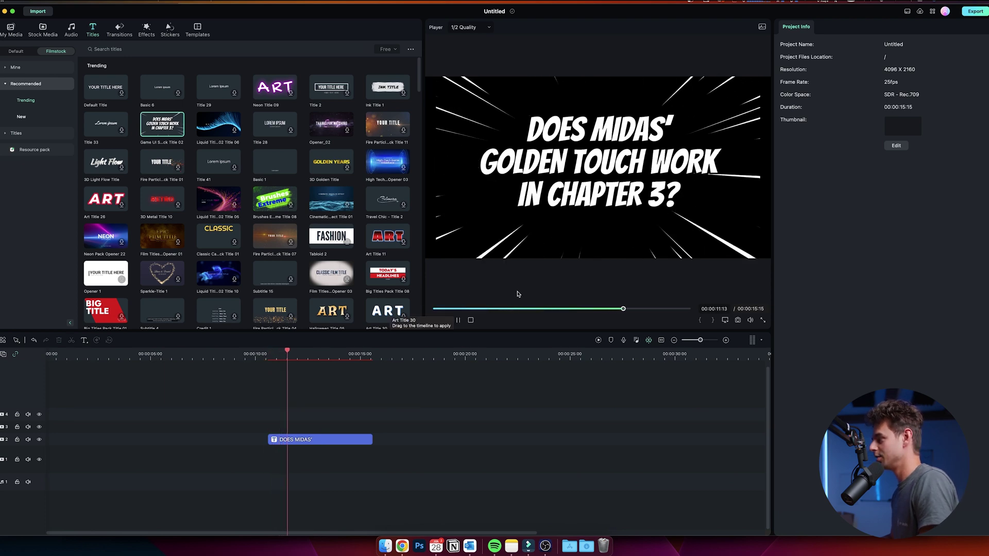
{"action": "key", "text": "space"}
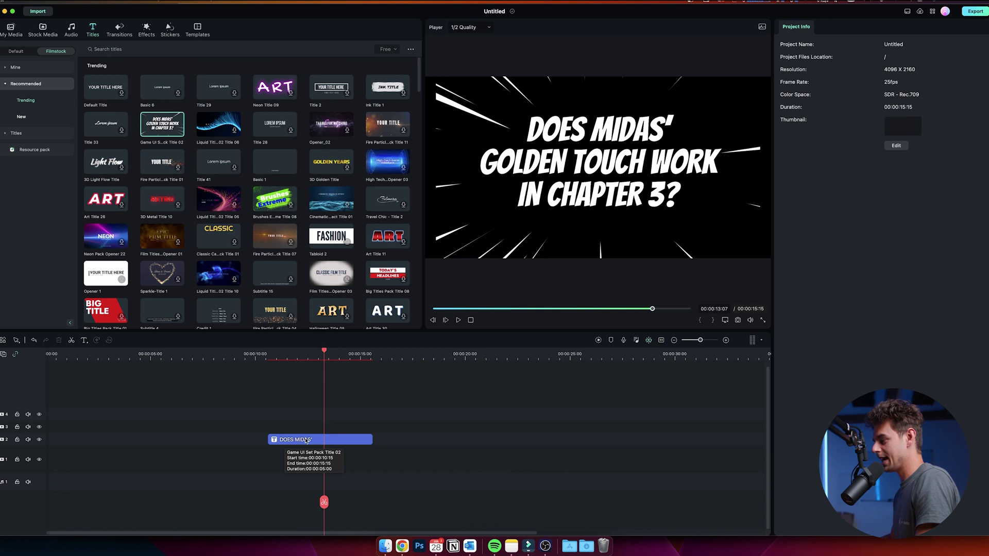
Replace the title text with three lines: SMARTPHONE / FILMMAKING PRO / INTRO TEXT
{"action": "left_click", "coordinate": [307, 441]}
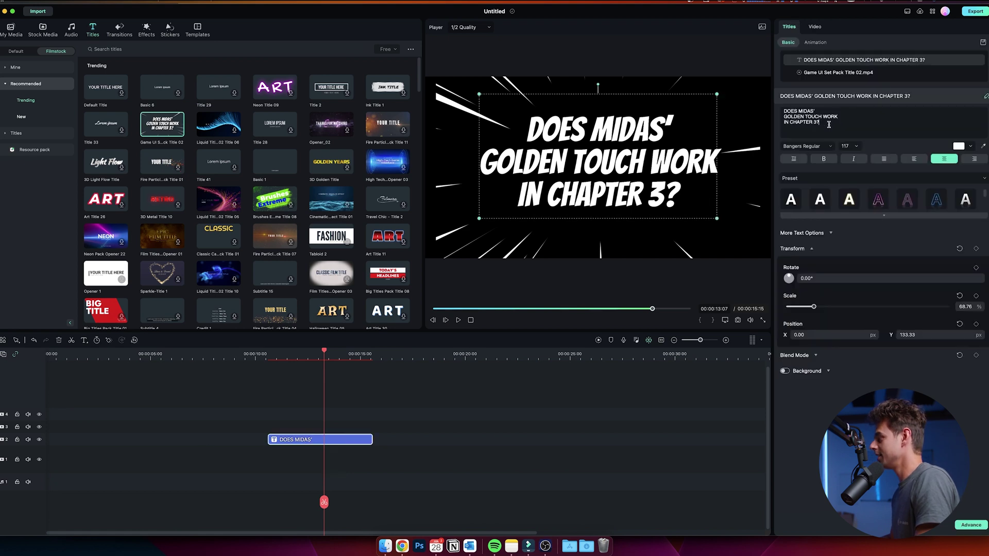
{"action": "left_click_drag", "start_coordinate": [829, 125], "coordinate": [772, 99]}
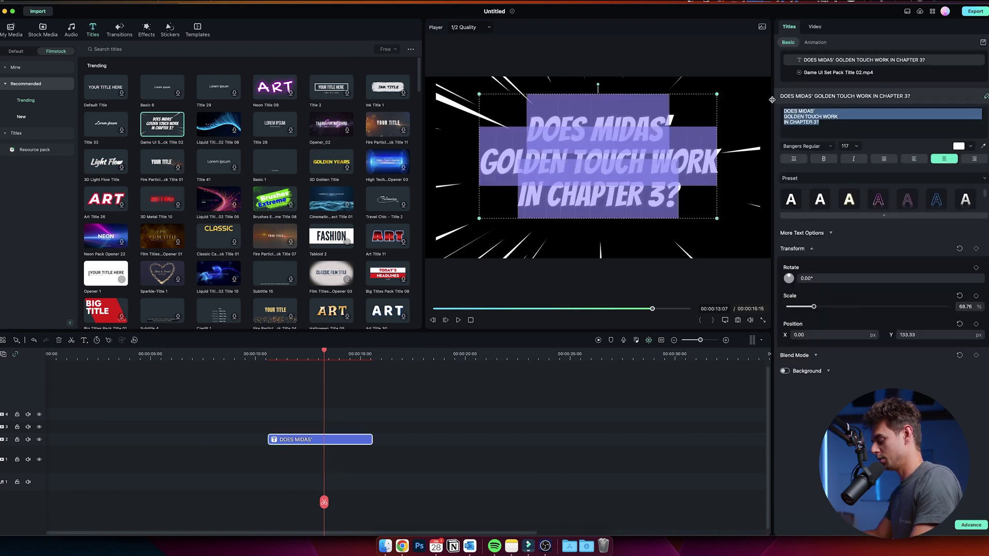
{"action": "type", "text": "SMARTPHONE"}
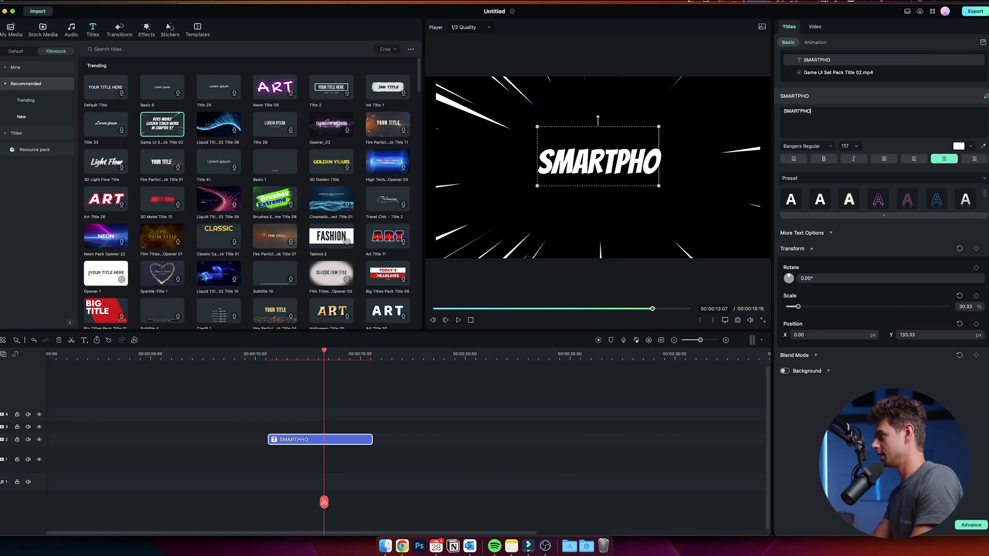
{"action": "key", "text": "Return"}
{"action": "type", "text": "FILMMAKING PRO"}
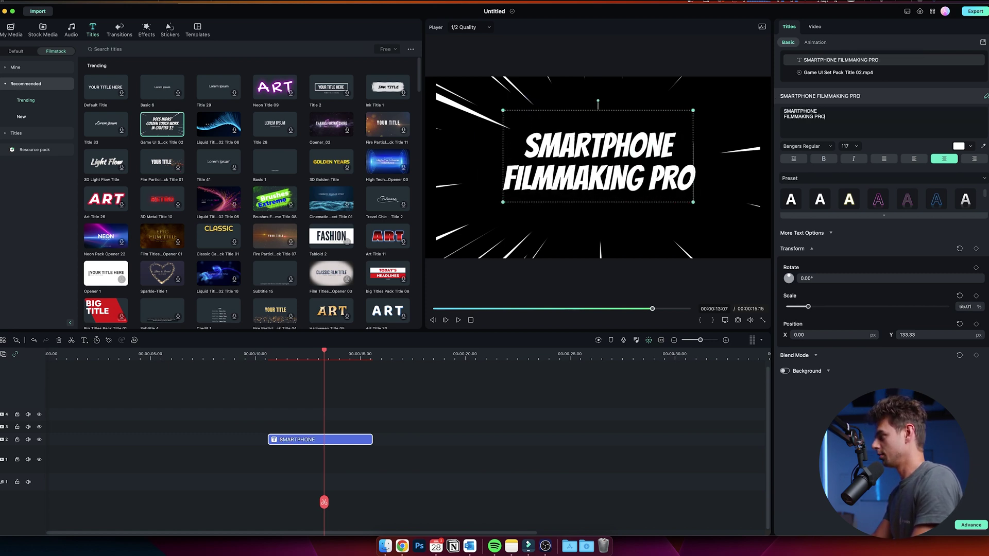
{"action": "key", "text": "Return"}
{"action": "type", "text": "INT"}
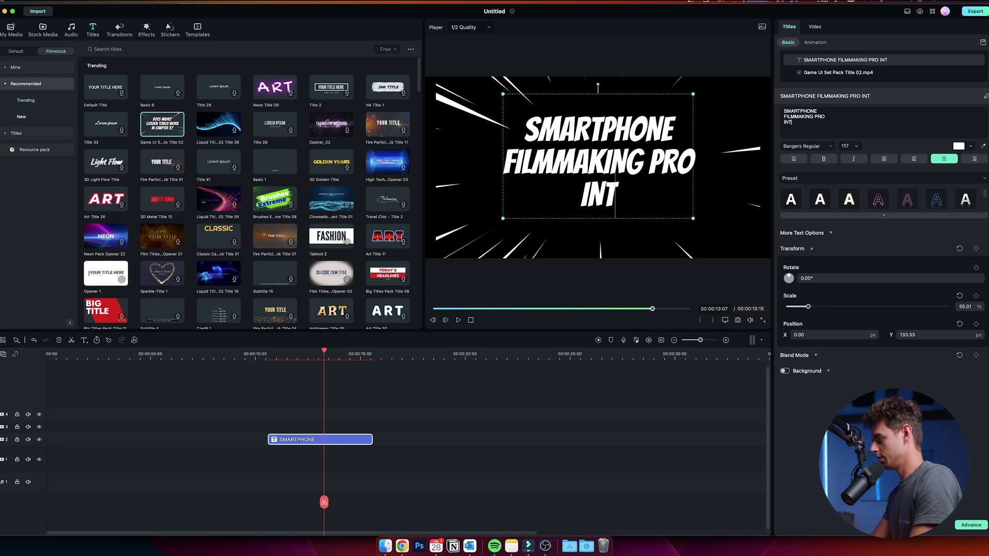
{"action": "type", "text": "RO TEXT"}
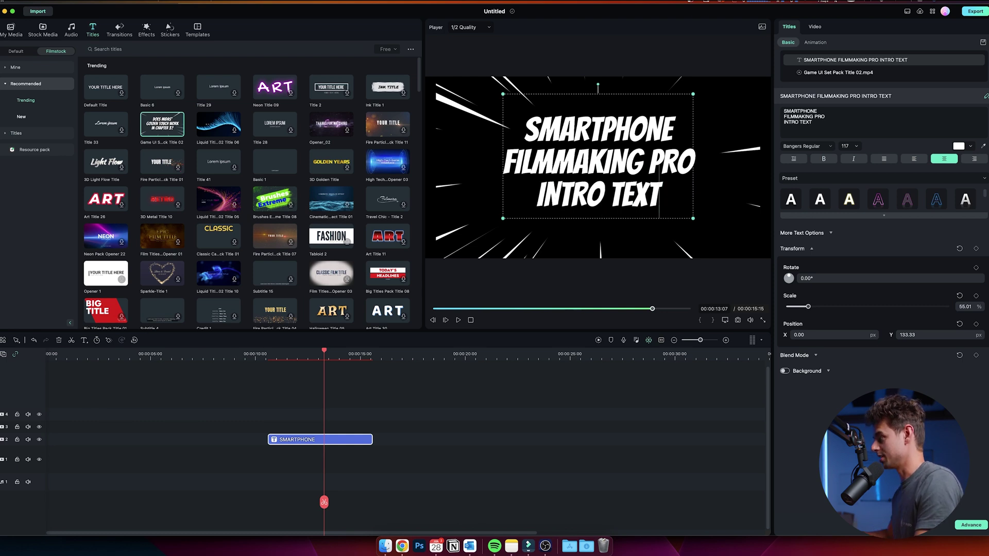
Change the title font to Arial Narrow
{"action": "left_click", "coordinate": [856, 147]}
{"action": "left_click", "coordinate": [821, 149]}
{"action": "left_click", "coordinate": [817, 148]}
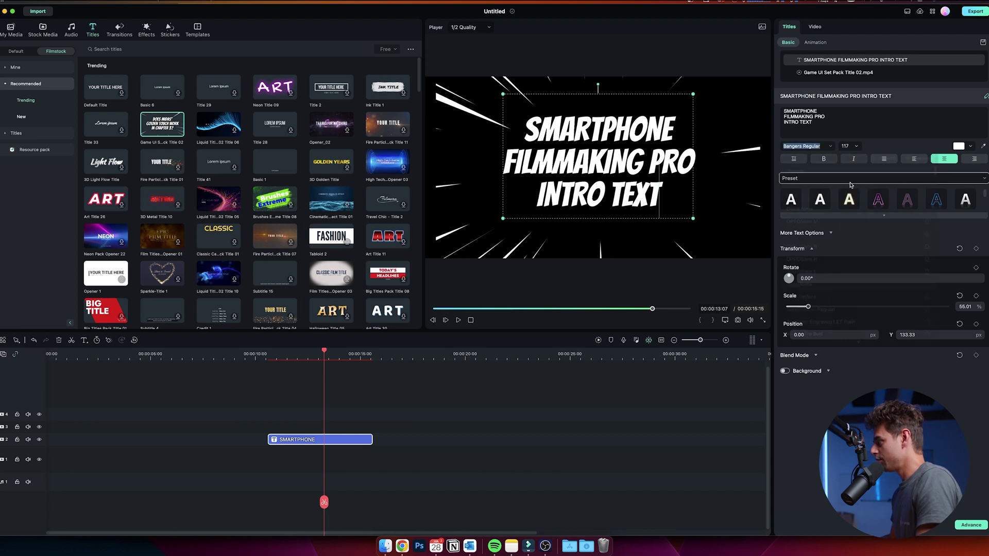
{"action": "scroll", "coordinate": [855, 231], "scroll_direction": "down", "scroll_amount": 8}
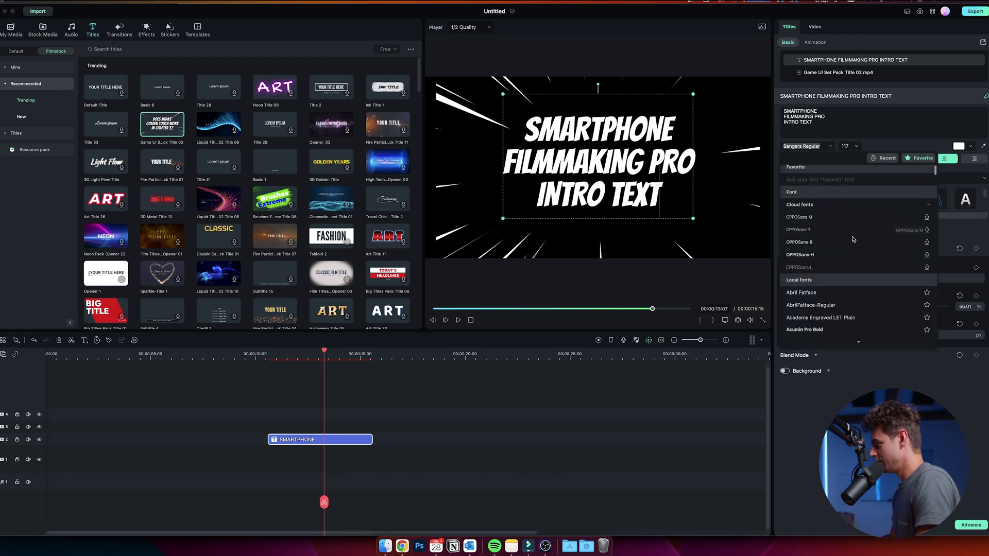
{"action": "scroll", "coordinate": [834, 248], "scroll_direction": "down", "scroll_amount": 10}
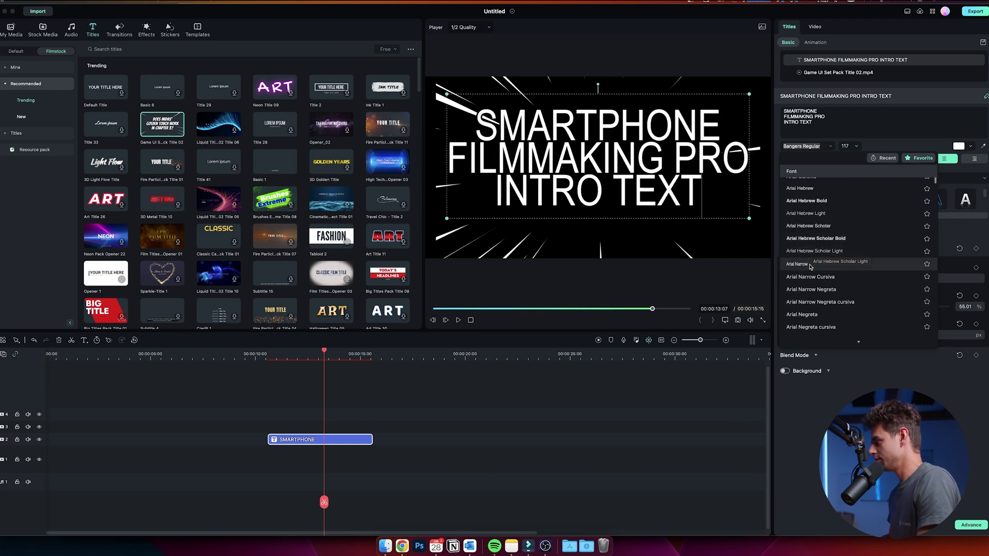
{"action": "left_click", "coordinate": [810, 264]}
Scale the title down to 65.76% and tilt it to -4.24°
{"action": "left_click_drag", "start_coordinate": [677, 210], "coordinate": [742, 215]}
{"action": "left_click_drag", "start_coordinate": [674, 175], "coordinate": [676, 188]}
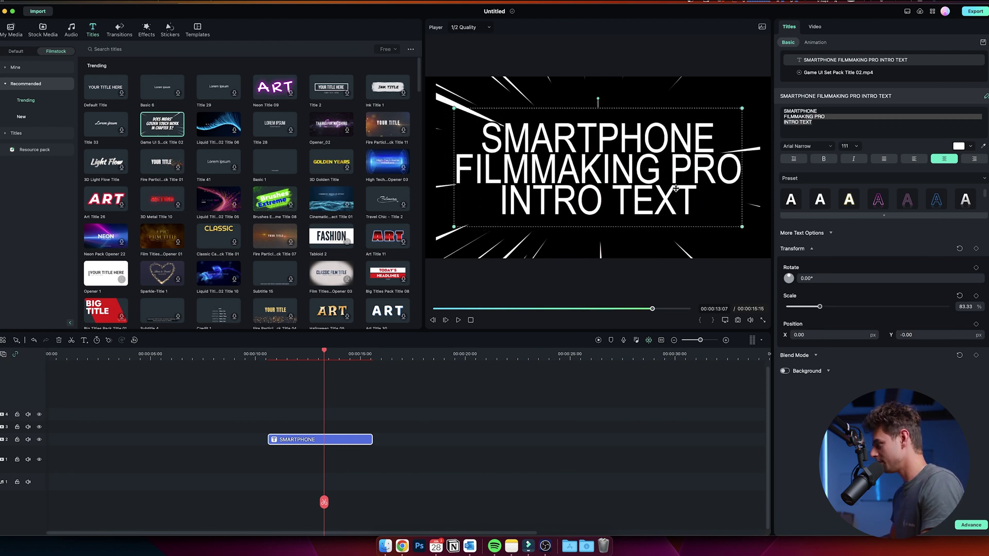
{"action": "left_click_drag", "start_coordinate": [819, 309], "coordinate": [788, 277]}
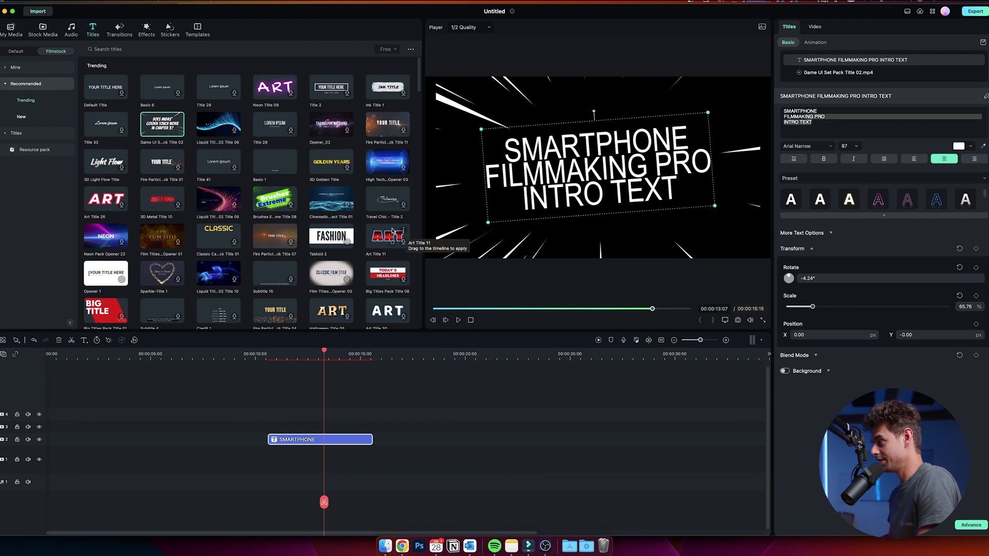
Expand the Titles categories and open Lower Thirds
{"action": "left_click", "coordinate": [24, 133]}
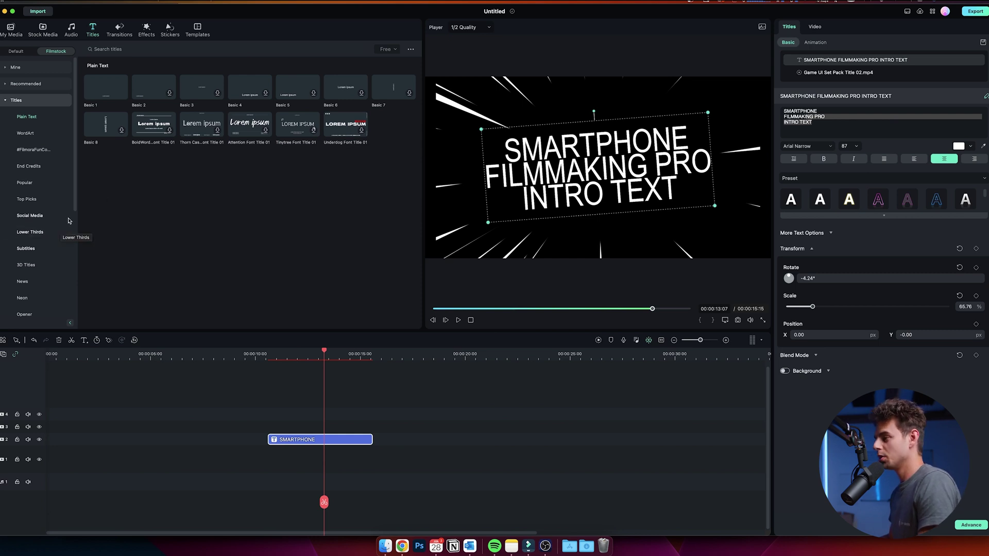
{"action": "left_click", "coordinate": [37, 235]}
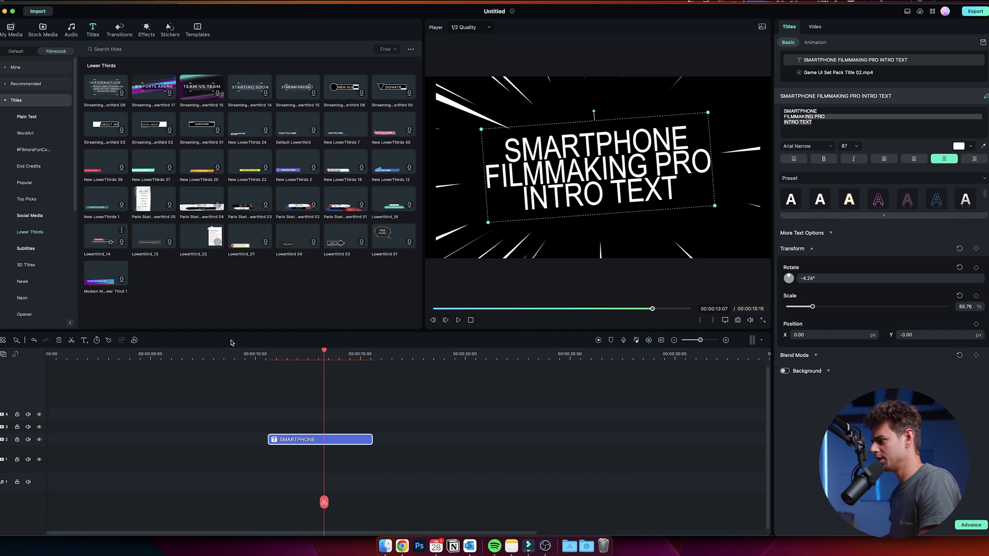
Place Lowerthird_14 on track 2 after the intro title and play it back
{"action": "left_click_drag", "start_coordinate": [109, 240], "coordinate": [389, 432]}
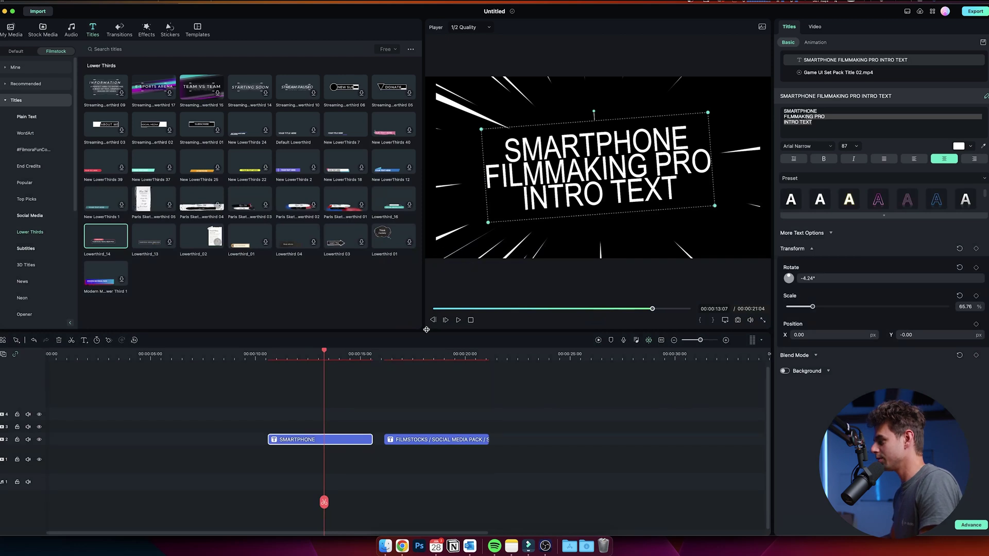
{"action": "left_click", "coordinate": [394, 353]}
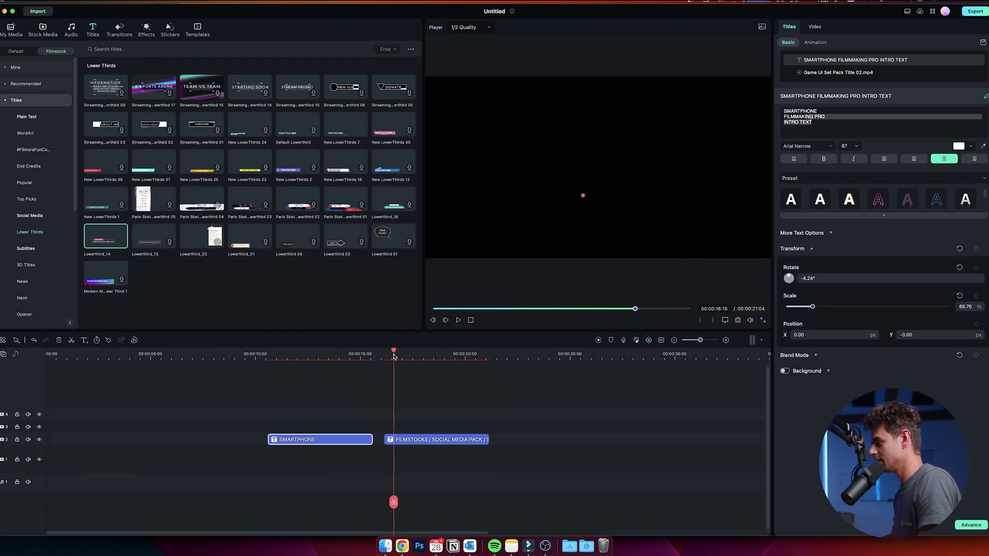
{"action": "key", "text": "space"}
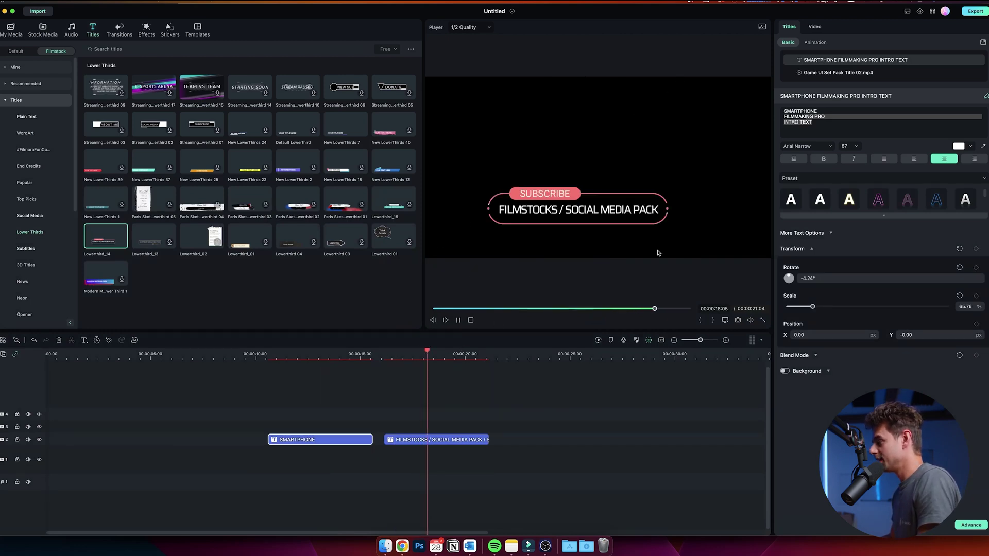
{"action": "key", "text": "space"}
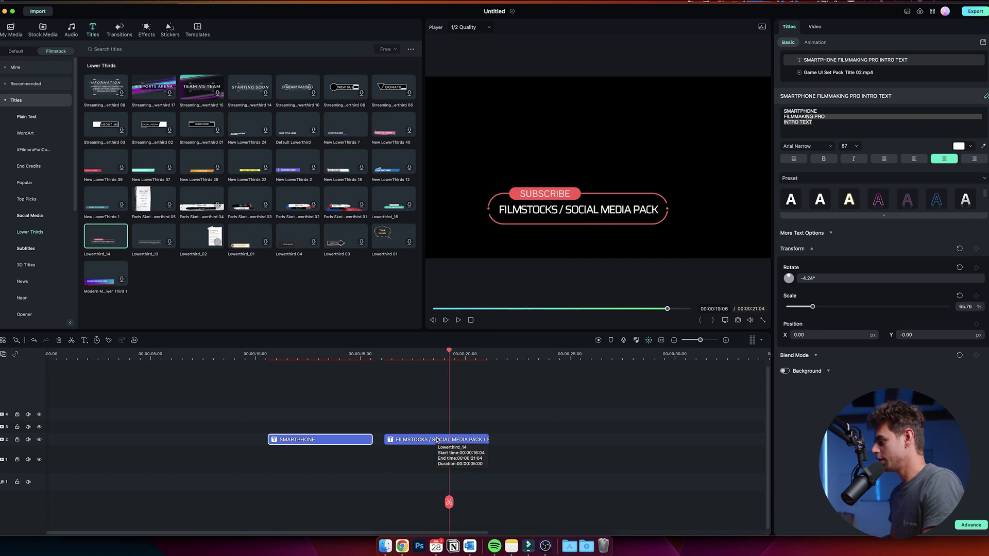
Replace the lower-third text with SMARTPHONE FILMMAKING PRO
{"action": "left_click", "coordinate": [435, 442]}
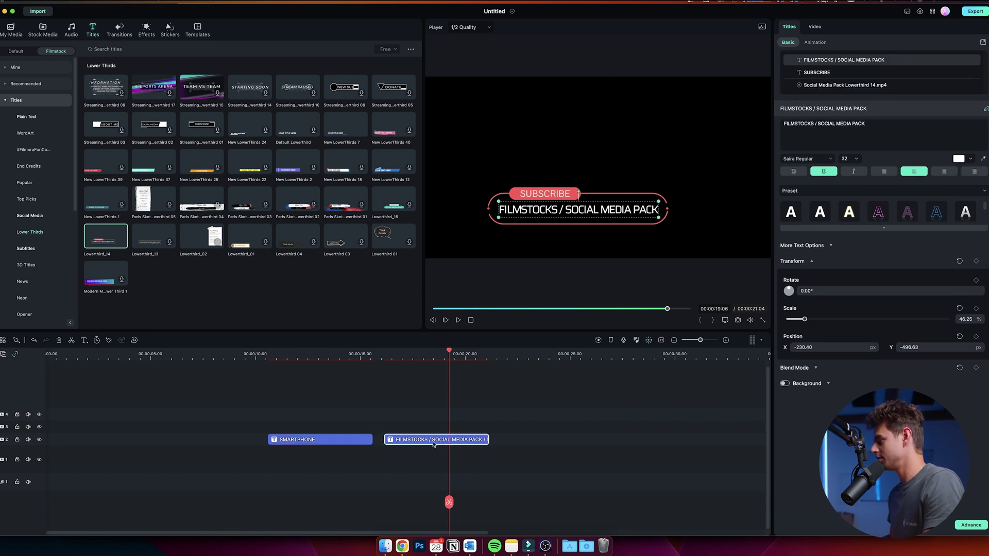
{"action": "left_click_drag", "start_coordinate": [900, 129], "coordinate": [736, 126]}
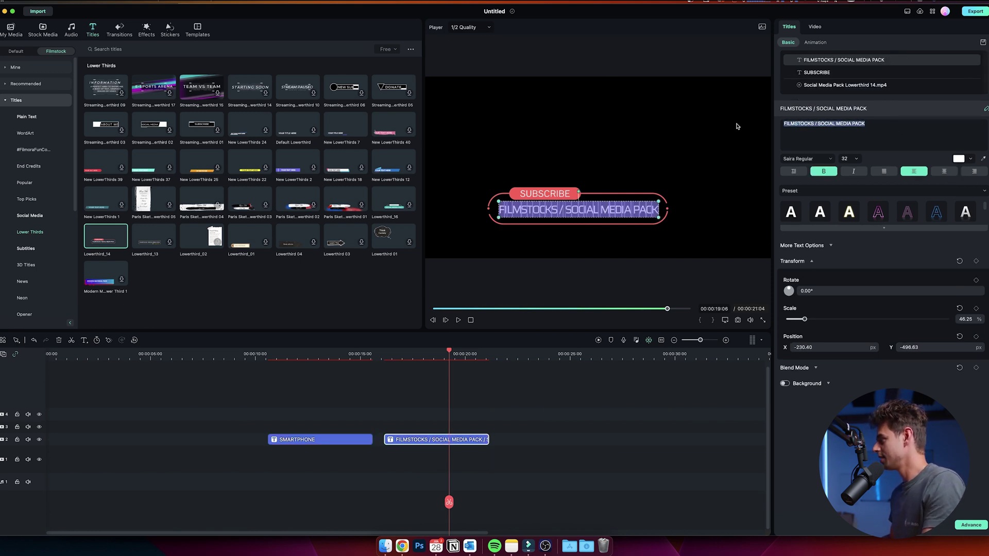
{"action": "type", "text": "SMAR"}
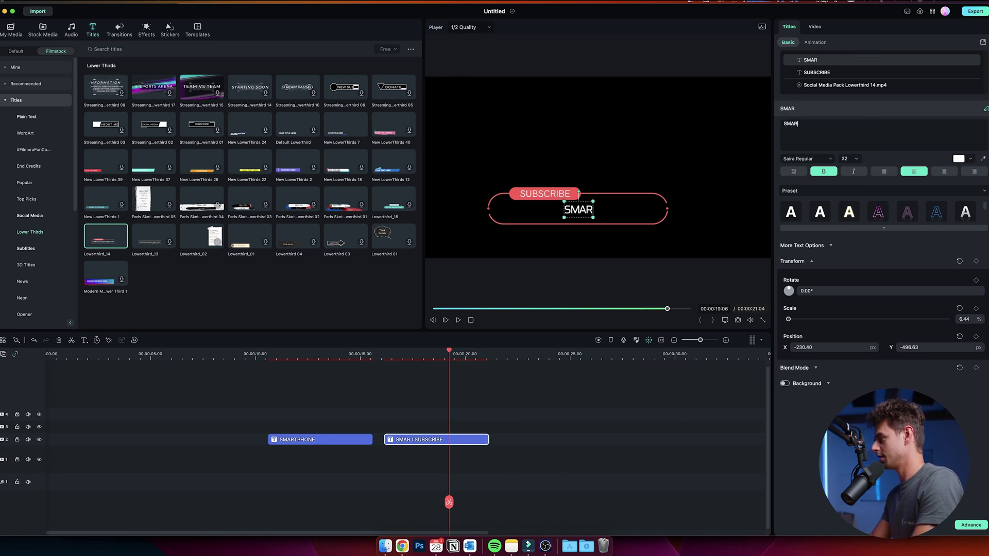
{"action": "type", "text": "TPHONE FILMMAKIN"}
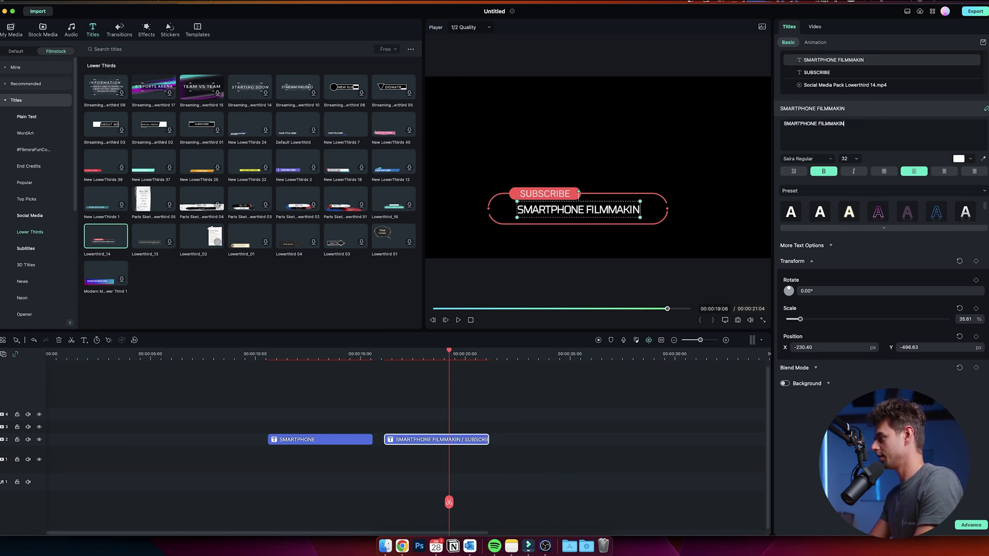
{"action": "type", "text": "G PRO"}
Inspect the SUBSCRIBE text's font options, leaving them unchanged
{"action": "left_click", "coordinate": [551, 191]}
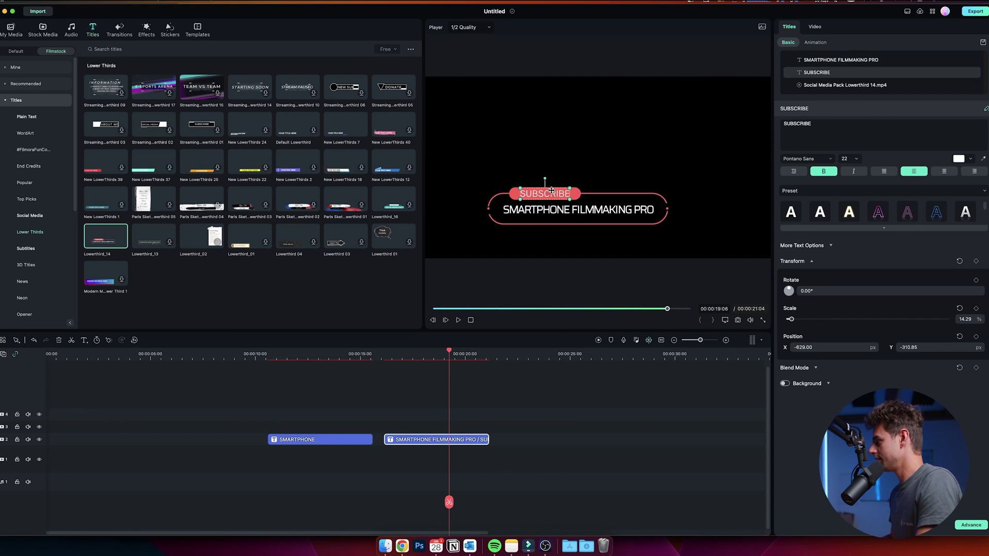
{"action": "double_click", "coordinate": [908, 128]}
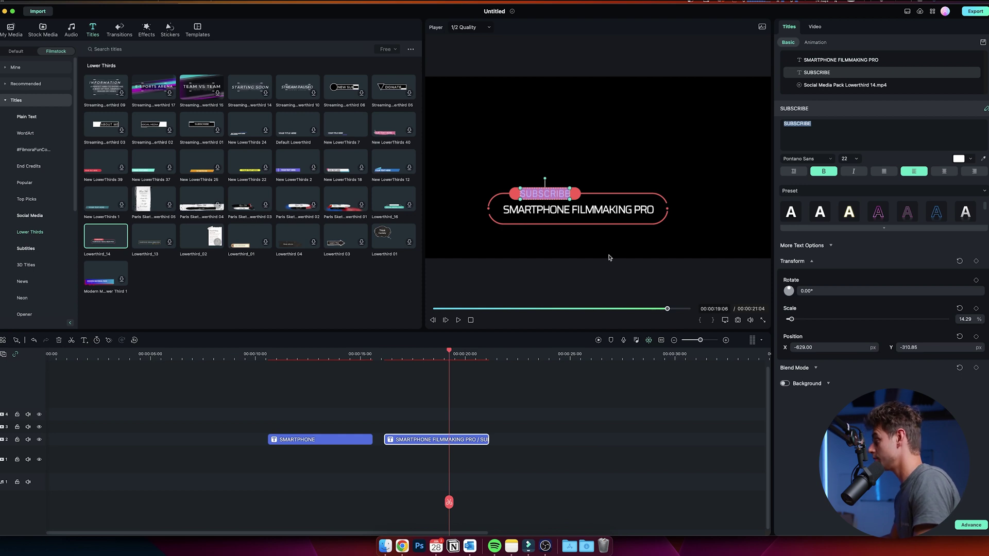
{"action": "left_click", "coordinate": [806, 158]}
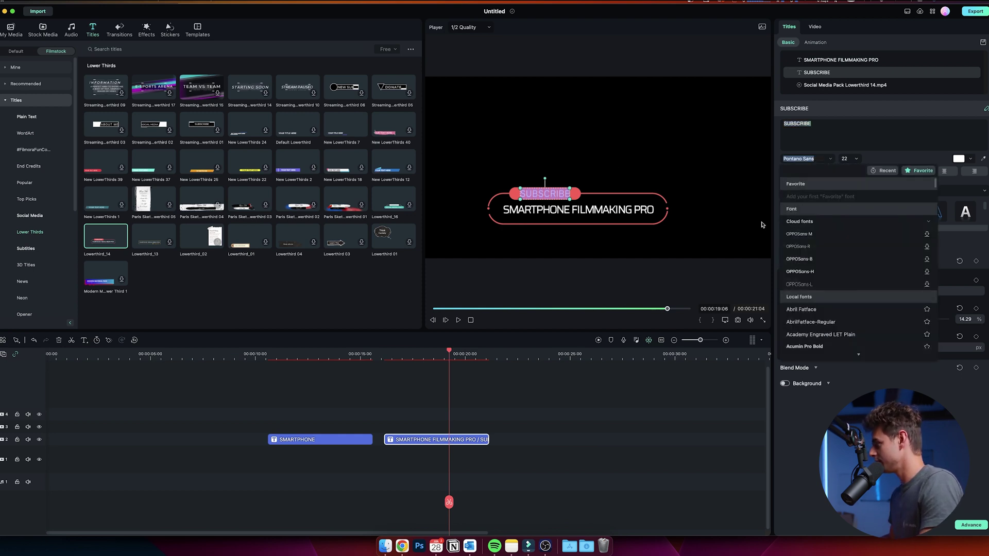
{"action": "left_click", "coordinate": [569, 216]}
{"action": "left_click", "coordinate": [569, 212]}
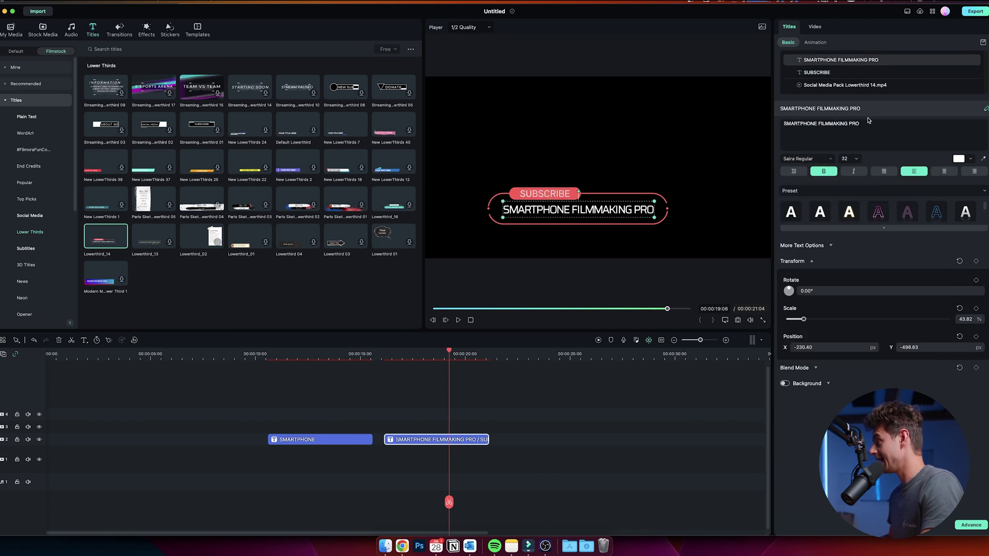
Reselect the lower-third clip at the playhead and nudge it slightly in the frame
{"action": "left_click", "coordinate": [587, 381]}
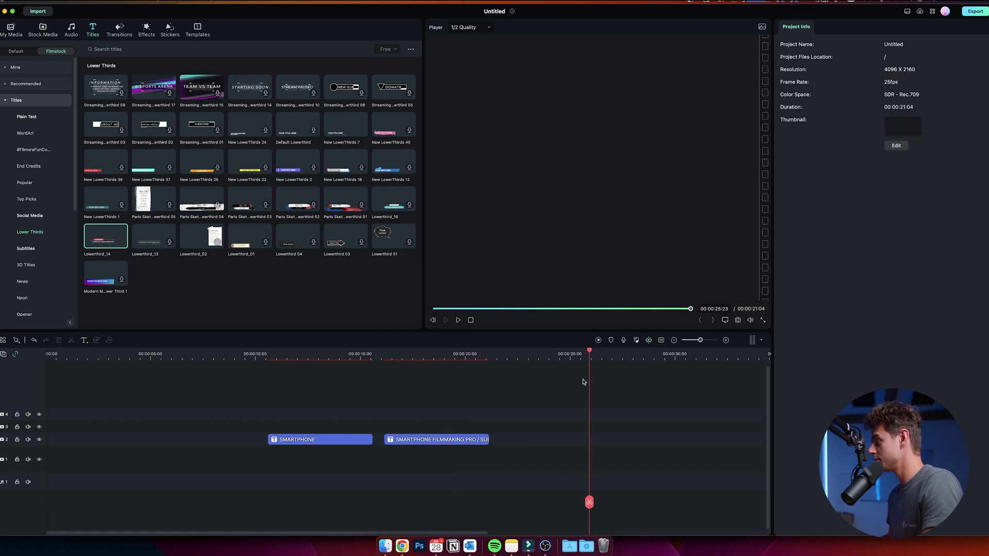
{"action": "left_click", "coordinate": [431, 363]}
{"action": "left_click", "coordinate": [425, 439]}
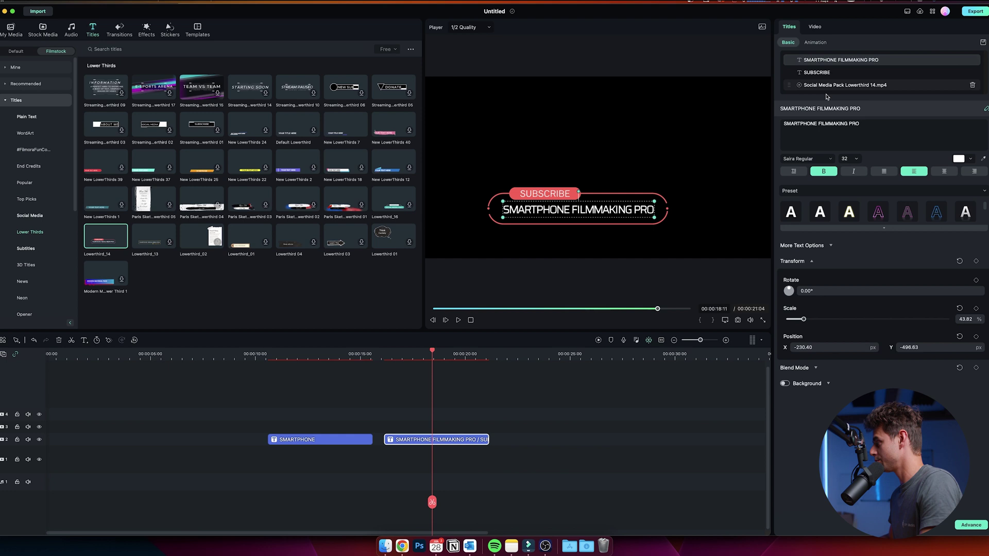
{"action": "left_click_drag", "start_coordinate": [592, 210], "coordinate": [594, 208]}
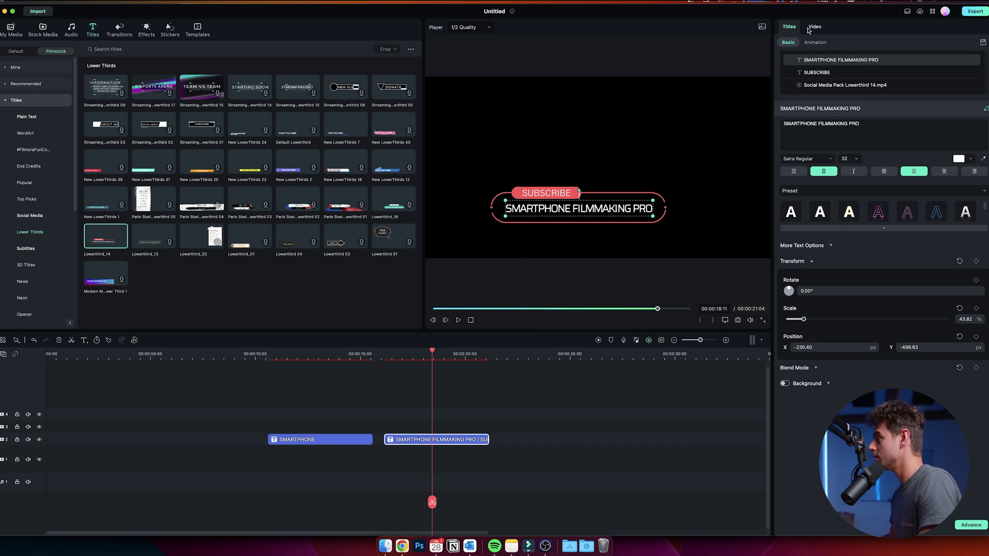
Scale the lower third to 67.93% and move it to X -878, Y -319 at lower left
{"action": "left_click", "coordinate": [814, 27]}
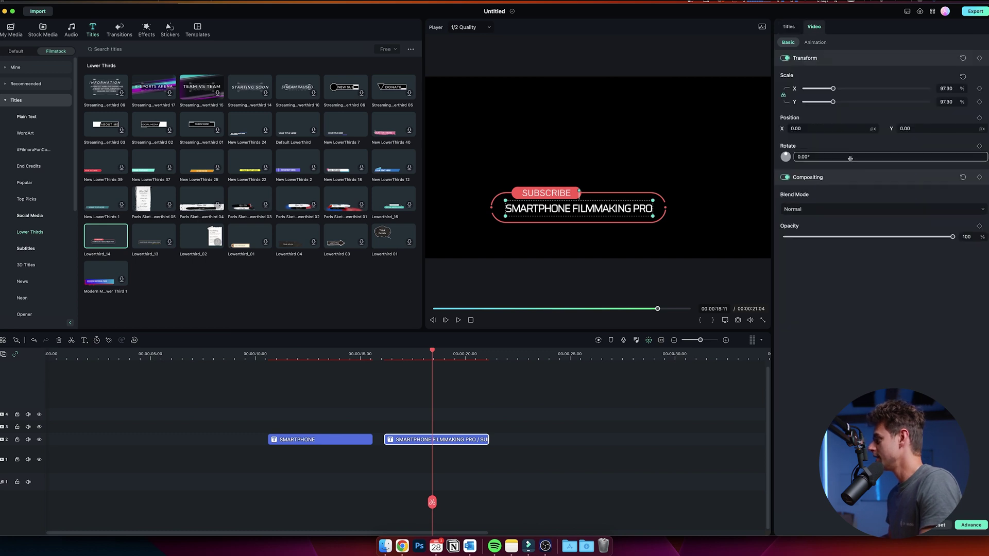
{"action": "left_click", "coordinate": [823, 89]}
{"action": "mouse_move", "coordinate": [824, 89]}
{"action": "left_mouse_down"}
{"action": "mouse_move", "coordinate": [870, 89]}
{"action": "mouse_move", "coordinate": [824, 95]}
{"action": "left_mouse_up"}
{"action": "left_click", "coordinate": [804, 129]}
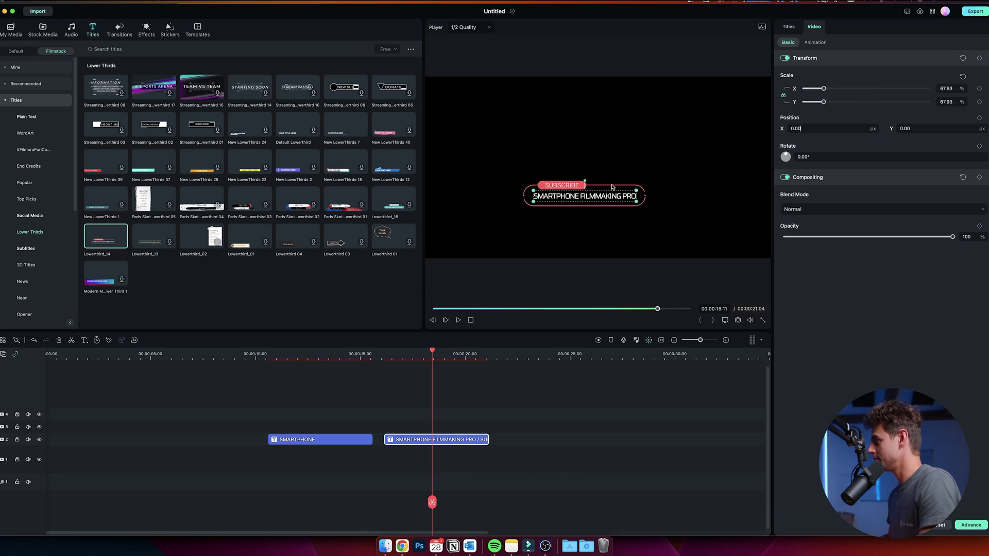
{"action": "mouse_move", "coordinate": [612, 187]}
{"action": "left_mouse_down"}
{"action": "mouse_move", "coordinate": [613, 205]}
{"action": "mouse_move", "coordinate": [611, 187]}
{"action": "left_mouse_up"}
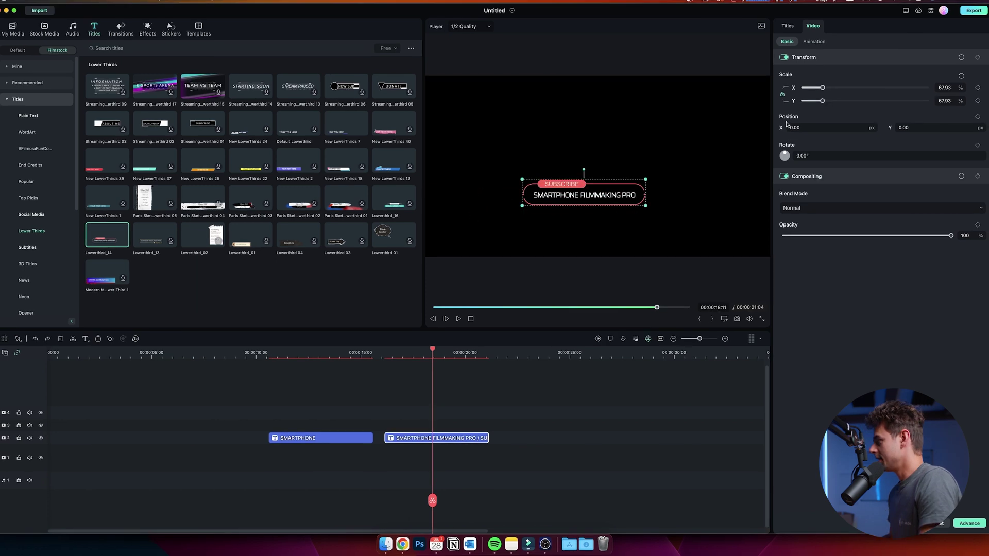
{"action": "left_click_drag", "start_coordinate": [787, 125], "coordinate": [443, 124]}
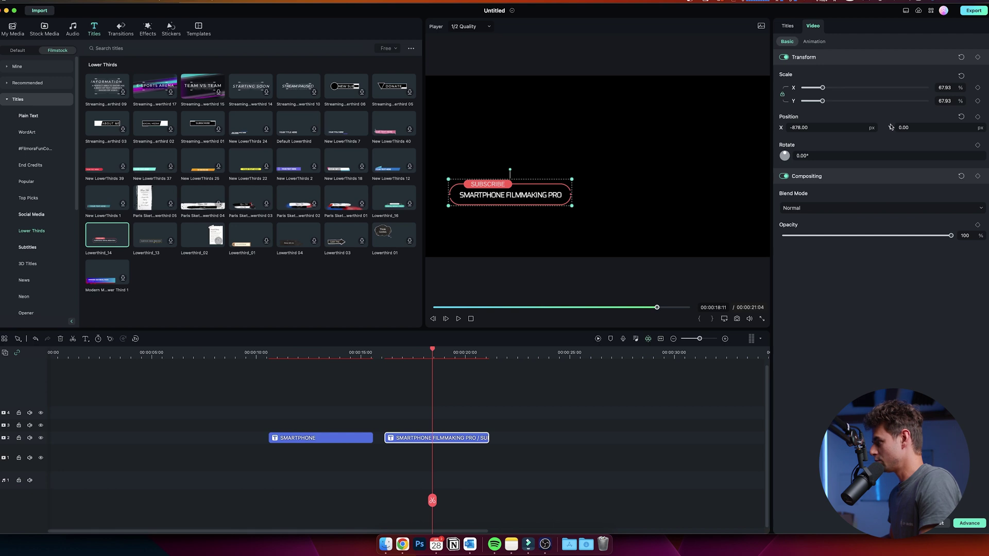
{"action": "left_click_drag", "start_coordinate": [889, 130], "coordinate": [710, 184]}
{"action": "left_click", "coordinate": [489, 354]}
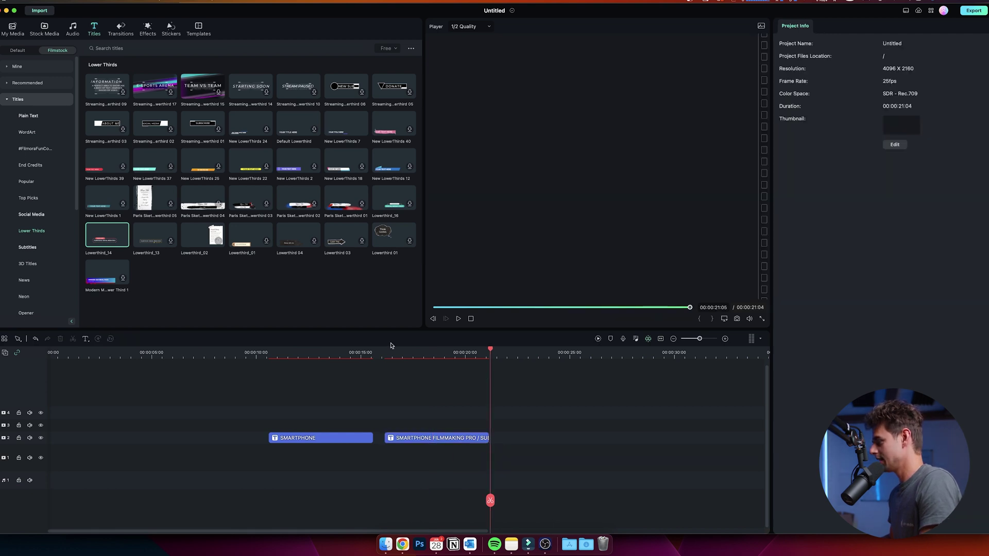
{"action": "left_click", "coordinate": [383, 353]}
{"action": "key", "text": "space"}
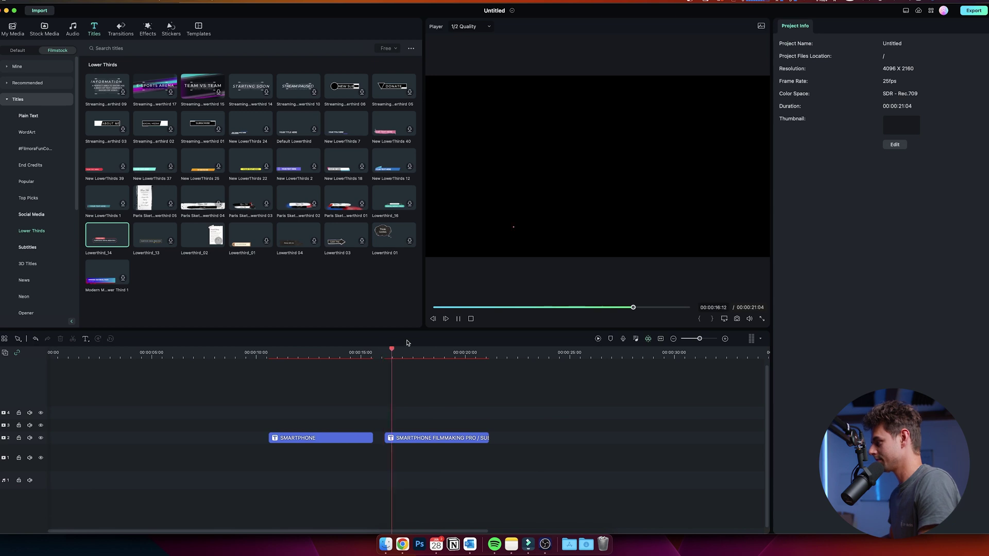